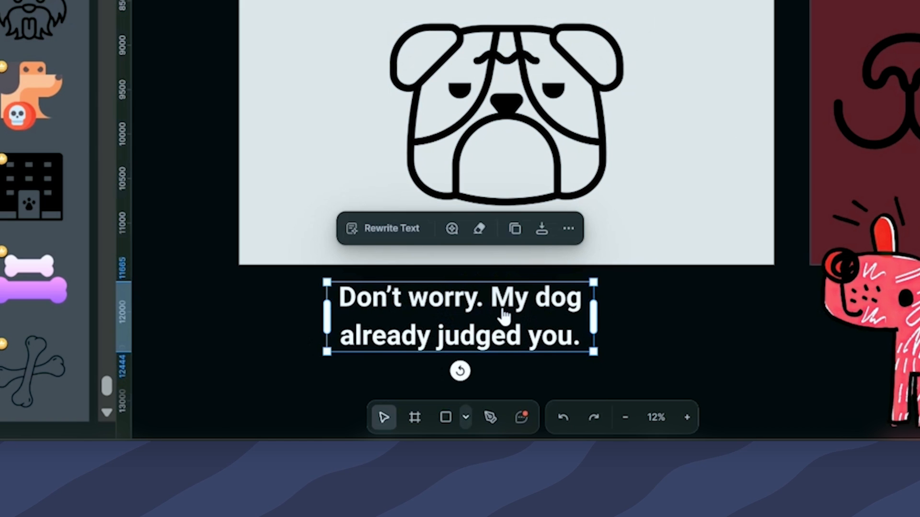
Recolor the DON'T and Worry, texts and the dog illustration with the document blue 1287B4.
click(501, 177)
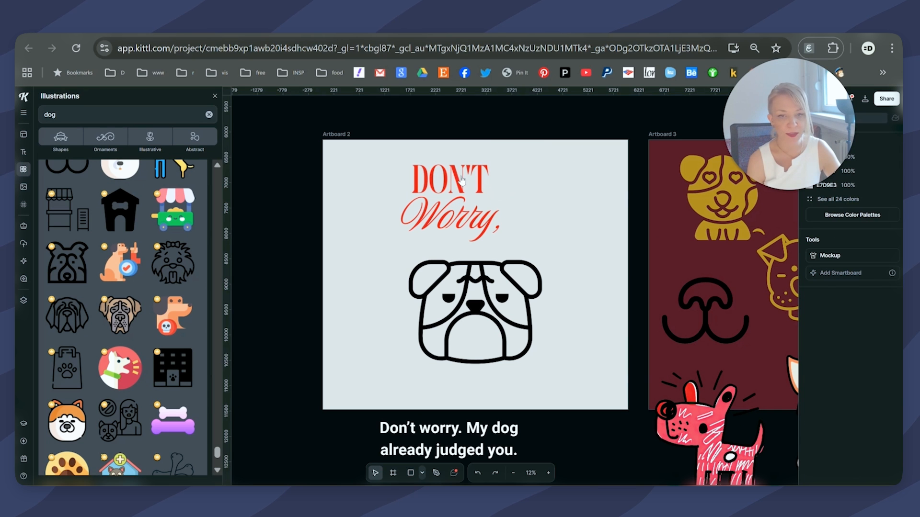
click(462, 180)
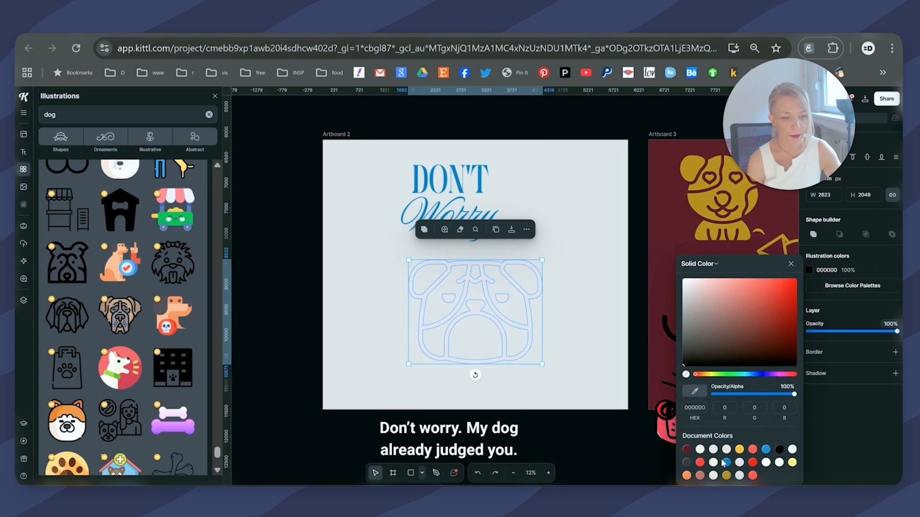
click(726, 462)
click(588, 297)
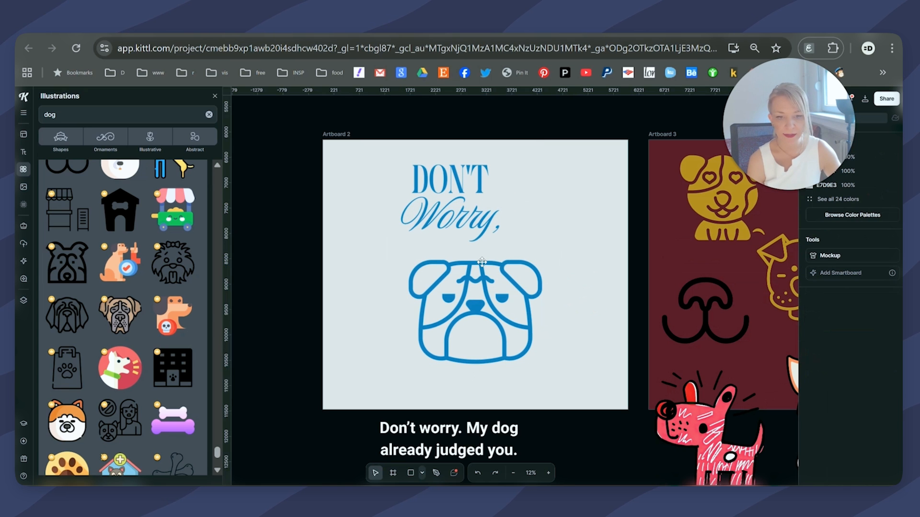
Shrink the dog illustration and place Worry, on the same line directly after DON'T.
click(482, 262)
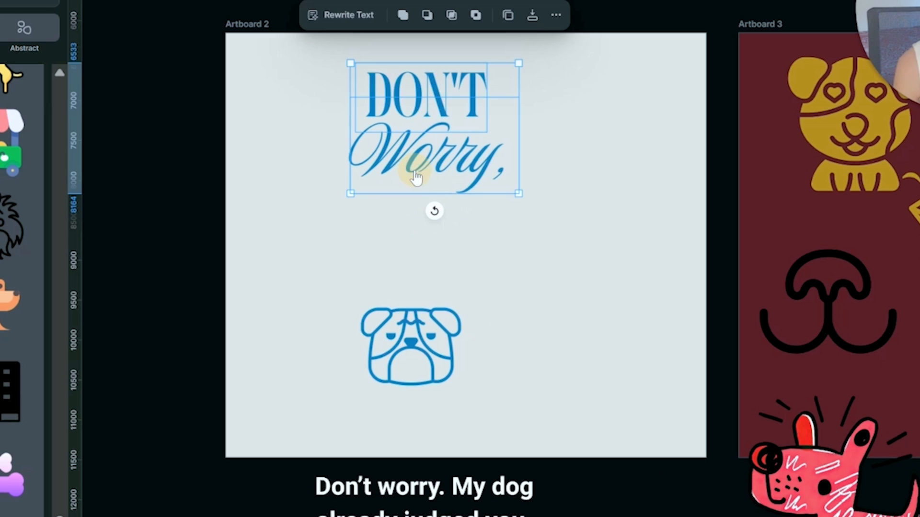
drag(442, 225, 414, 241)
click(524, 258)
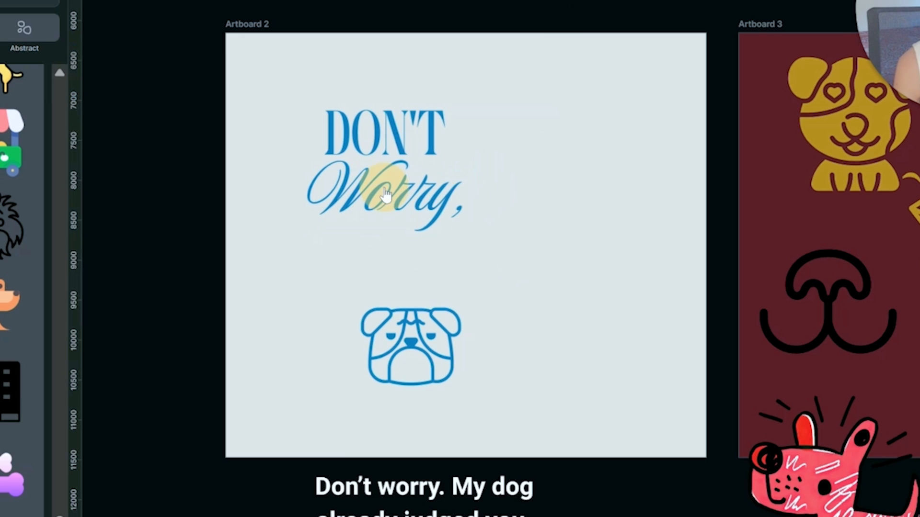
drag(385, 194, 517, 134)
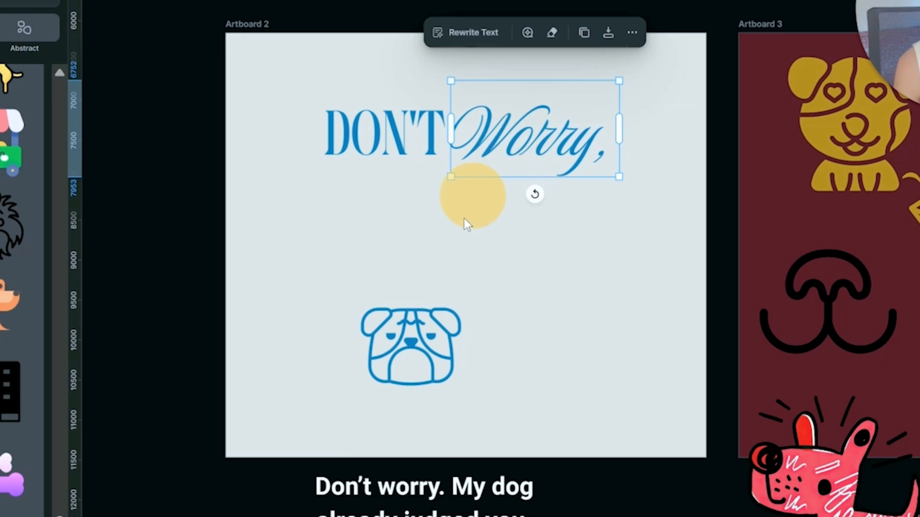
click(458, 234)
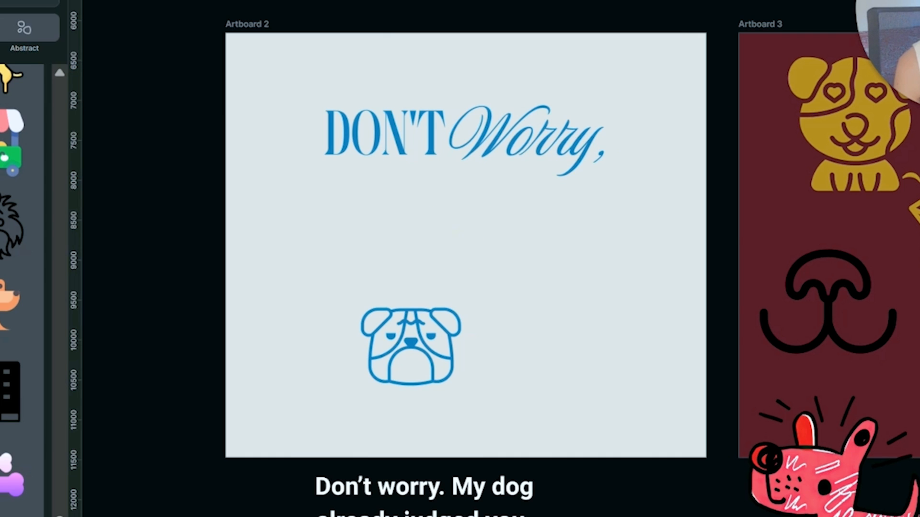
Show the grid and place margin guides near the left, right and upper edges of Artboard 2.
click(24, 112)
mouse_move(68, 164)
click(163, 171)
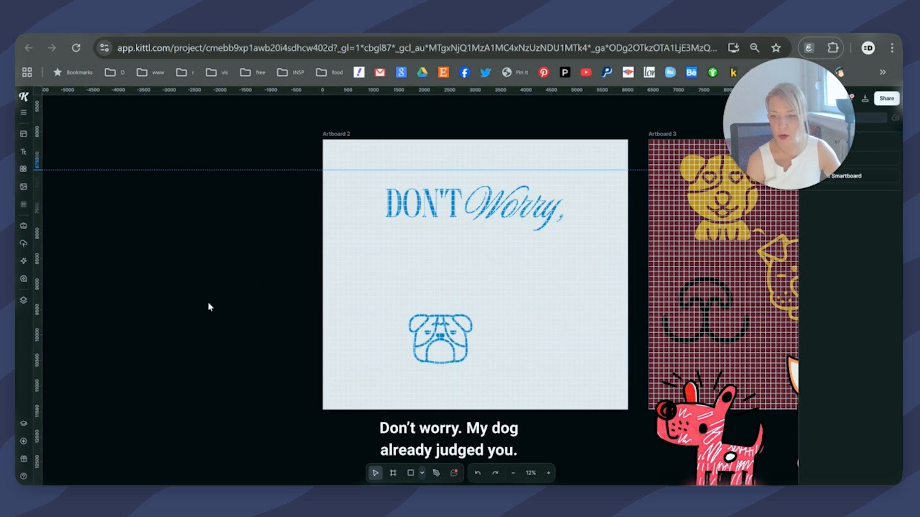
drag(38, 281, 361, 265)
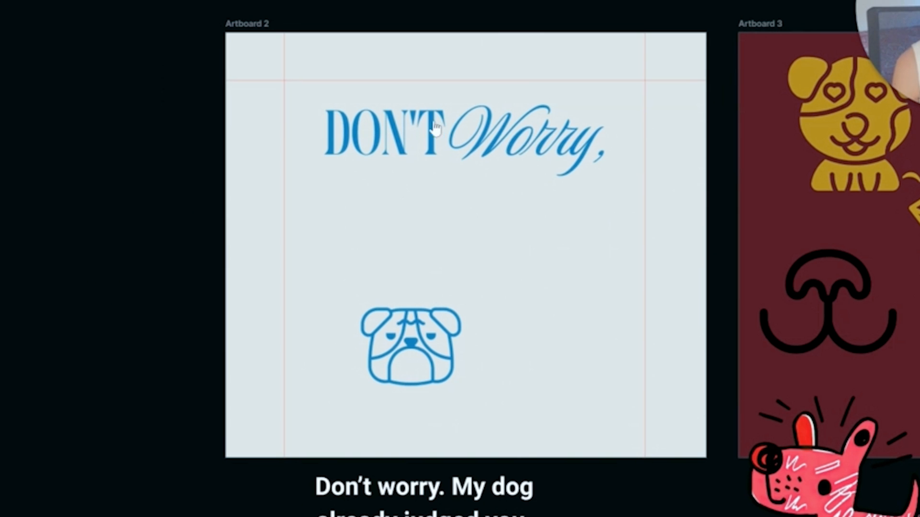
Duplicate the DON'T text, change the copy to MY DOG and place it directly below DON'T.
alt+drag(433, 124, 429, 232)
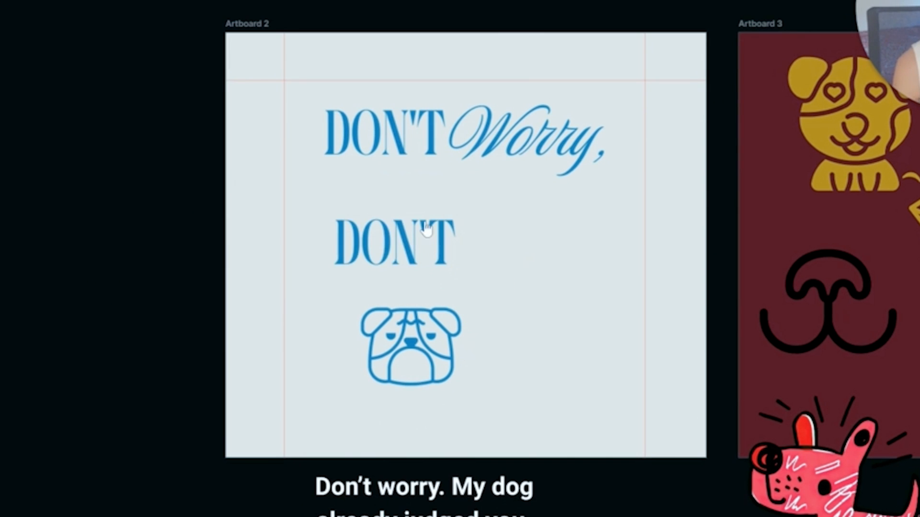
double_click(412, 238)
text(MY DOG)
drag(456, 284, 546, 277)
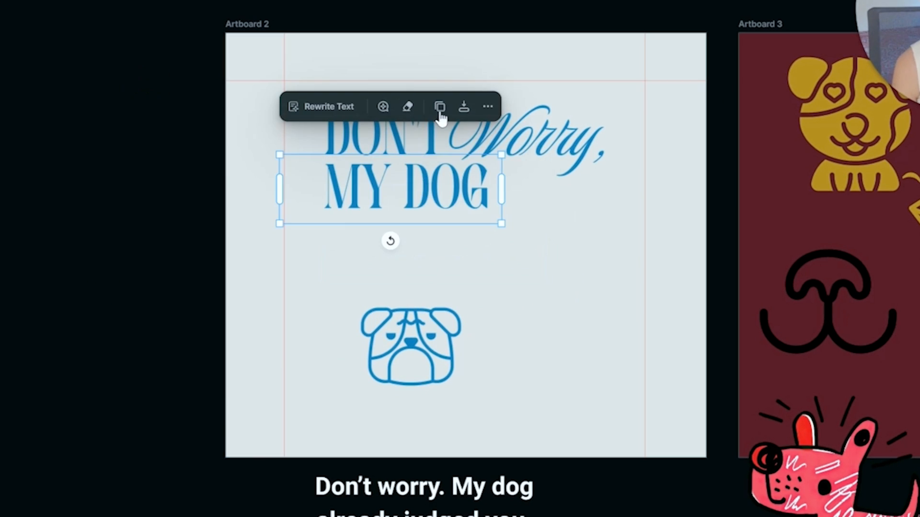
Duplicate the MY DOG text below itself and change the copy to ALREADY.
click(440, 111)
drag(443, 185, 449, 242)
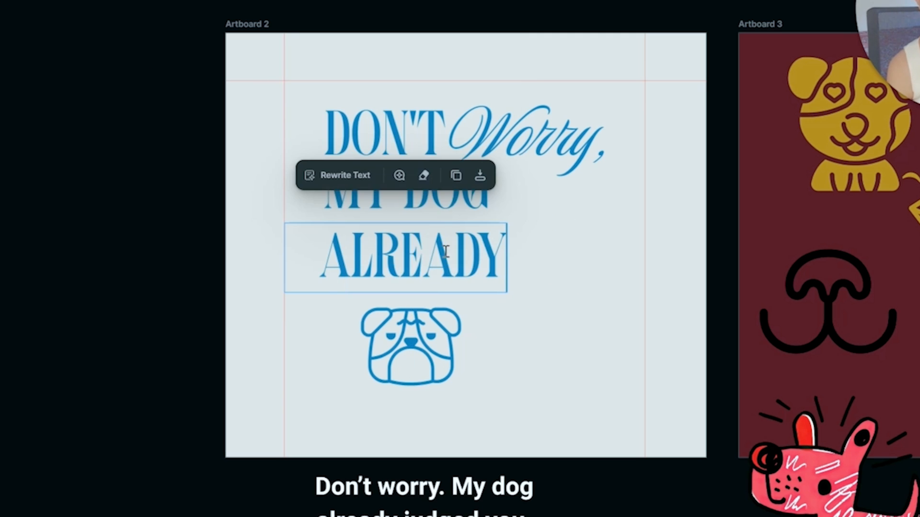
click(515, 331)
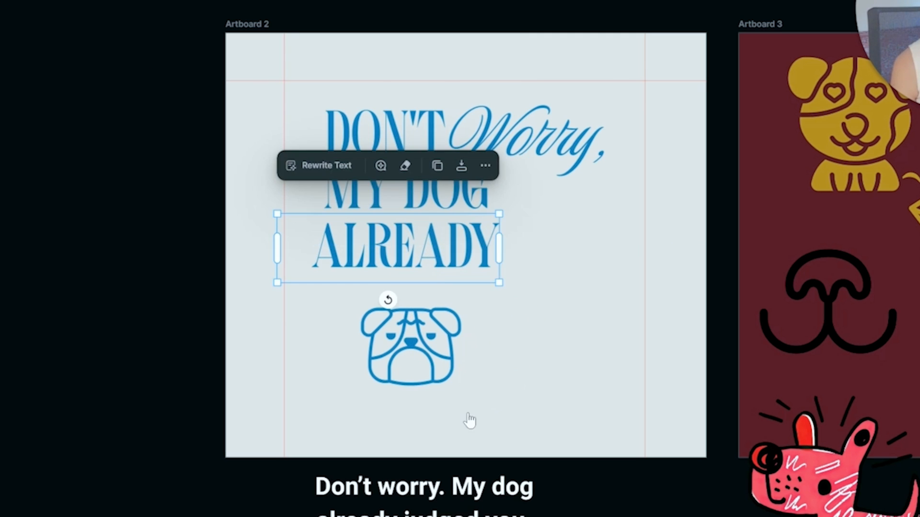
Duplicate the script Worry, text, change the copy to Judged and place it right after ALREADY.
click(527, 139)
click(584, 33)
drag(552, 172, 569, 331)
double_click(510, 301)
text(Judged)
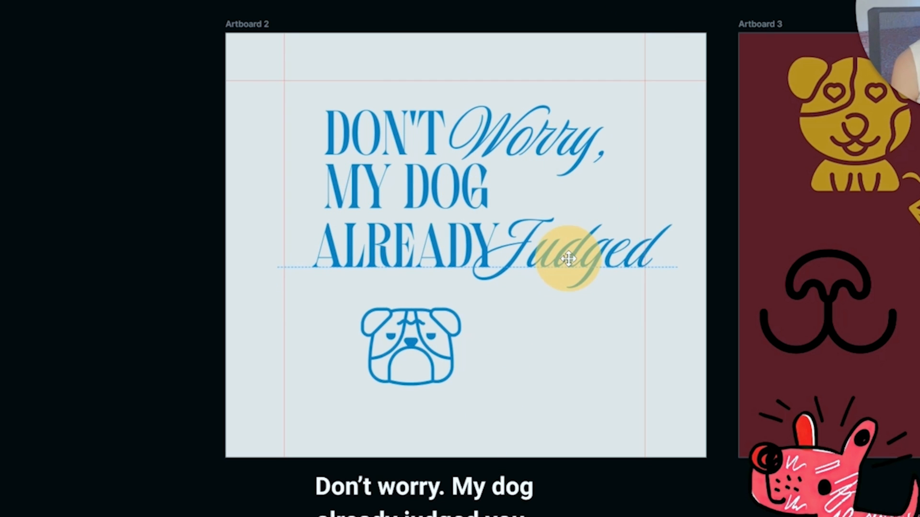
drag(569, 261, 573, 263)
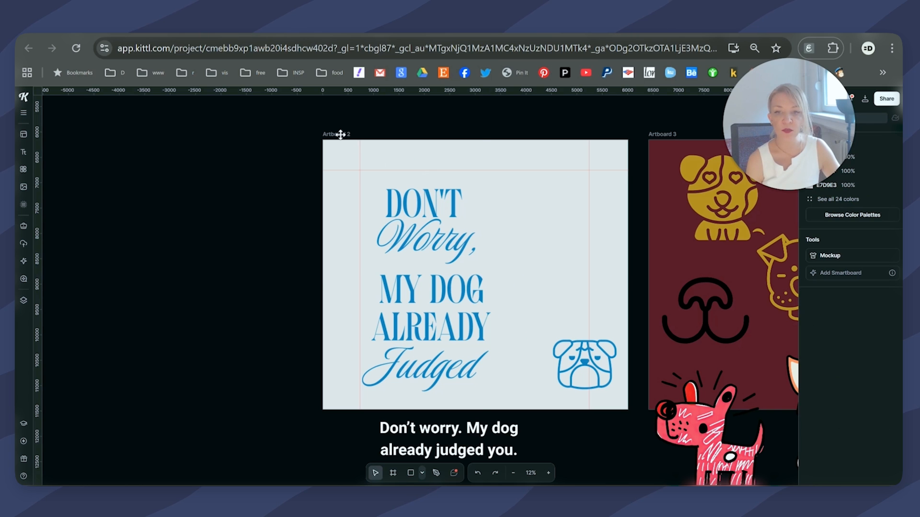
Narrow Artboard 2 from its right edge and stack the text lines tightly, with Judged beneath ALREADY.
click(560, 221)
drag(629, 275, 579, 268)
click(535, 309)
drag(430, 344, 429, 339)
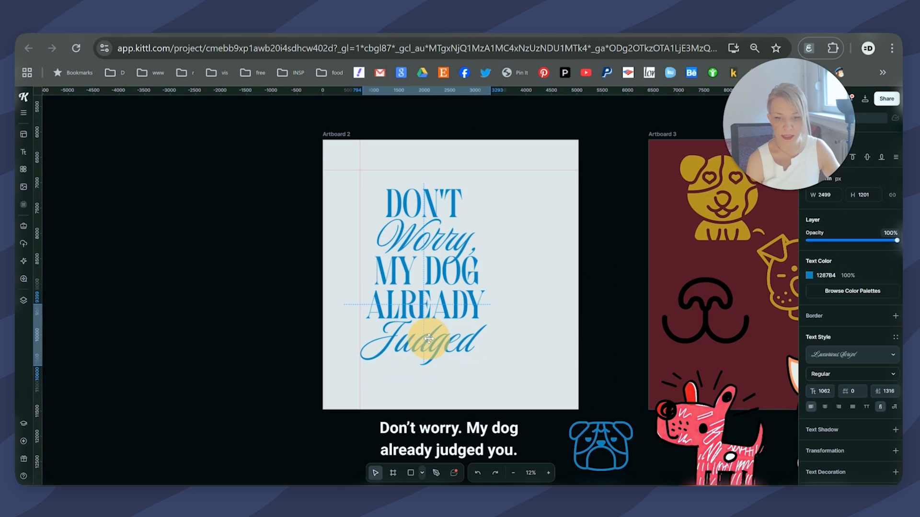
Select all five text lines and shift them together toward the middle of Artboard 2.
click(501, 181)
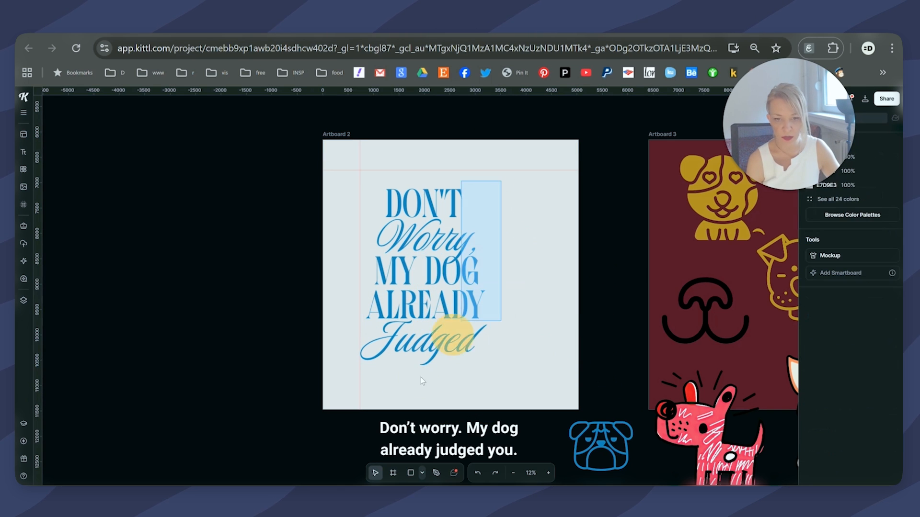
drag(501, 180, 394, 391)
drag(783, 161, 742, 146)
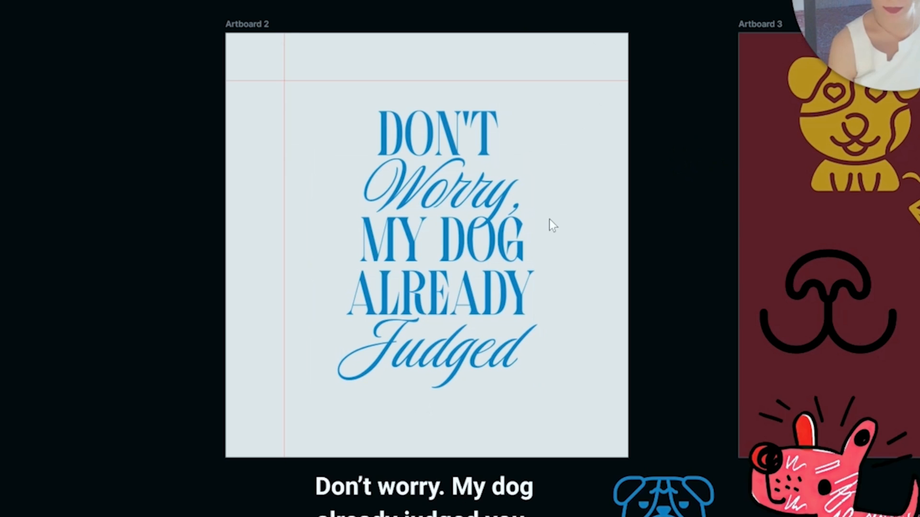
Duplicate an uppercase serif text line, change the copy to YOU and place it beneath Judged.
click(451, 204)
key(ctrl+c)
key(ctrl+v)
double_click(515, 395)
text(YOU)
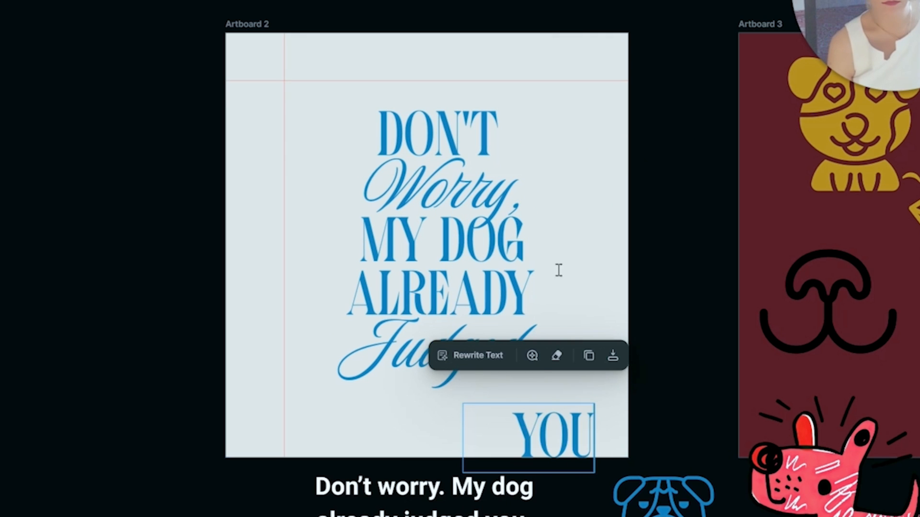
click(556, 268)
drag(537, 423, 456, 386)
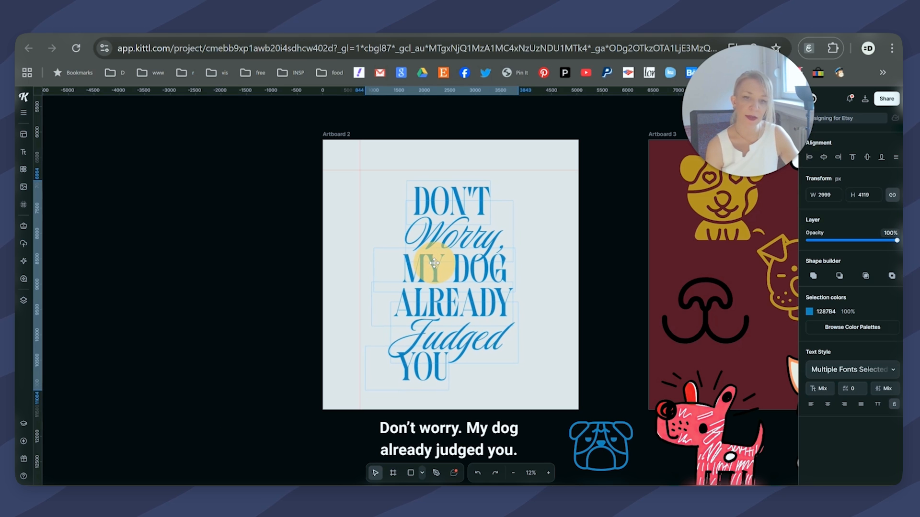
Scale down the six-line text block and place the dog illustration centered above it on Artboard 2.
drag(433, 263, 432, 261)
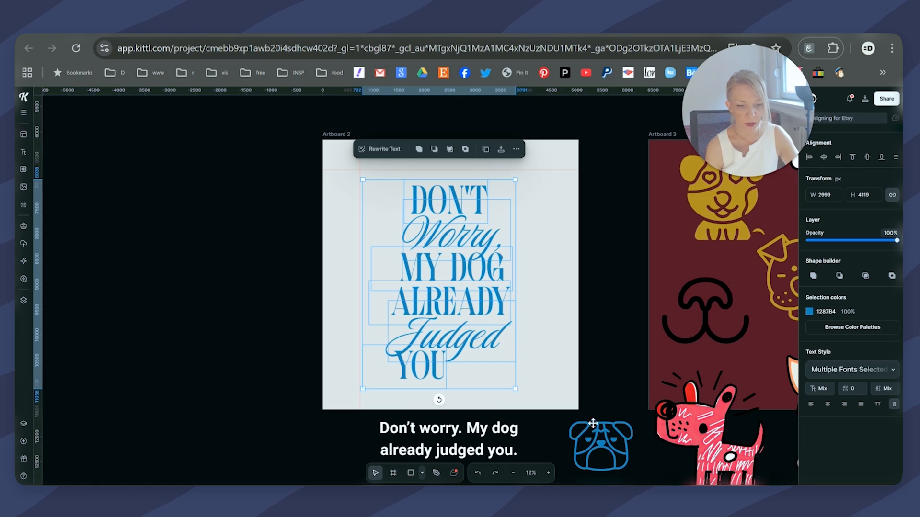
click(632, 422)
drag(632, 421, 429, 32)
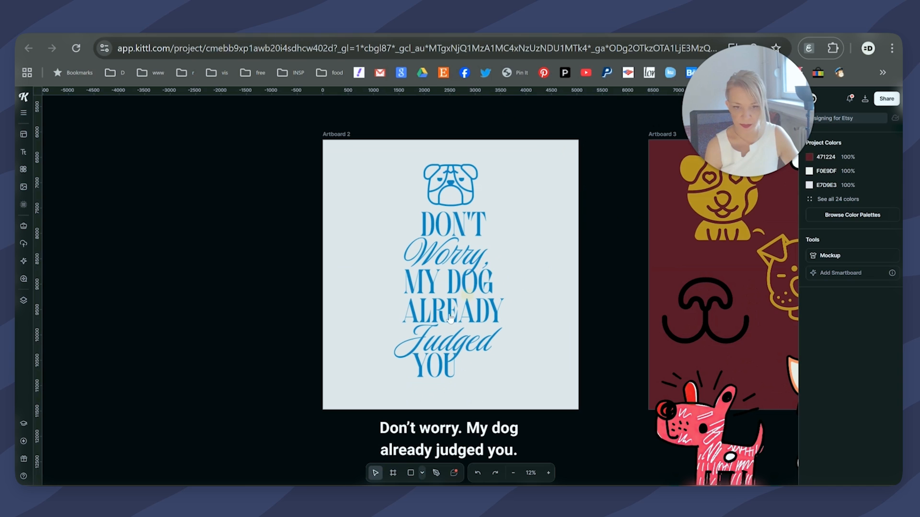
scroll(479, 252, up, 2)
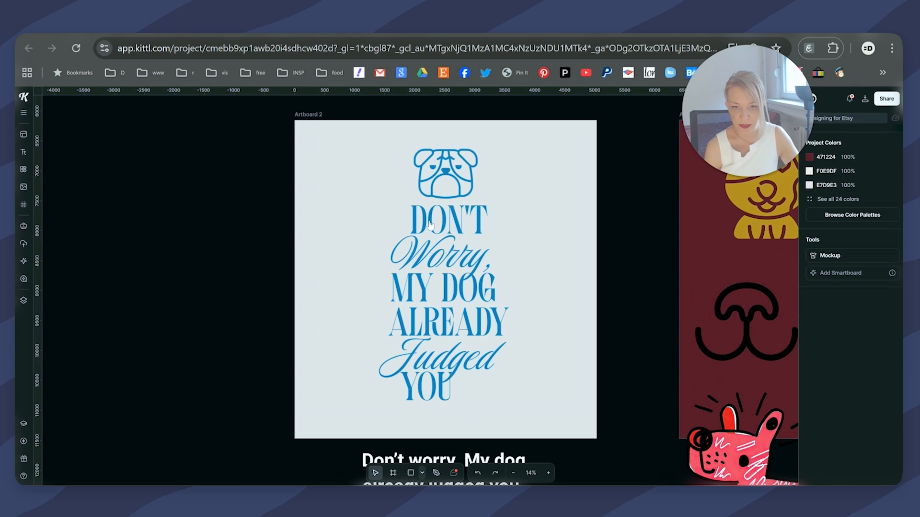
scroll(434, 225, up, 1)
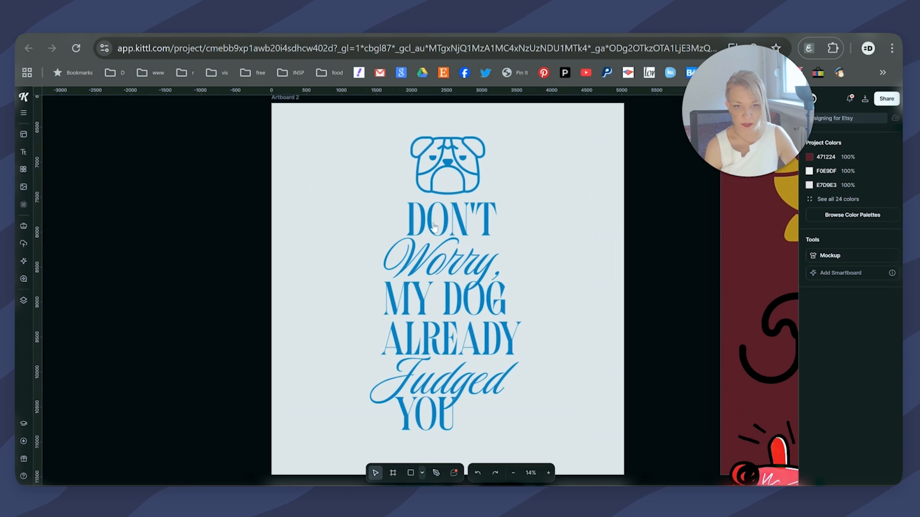
click(451, 165)
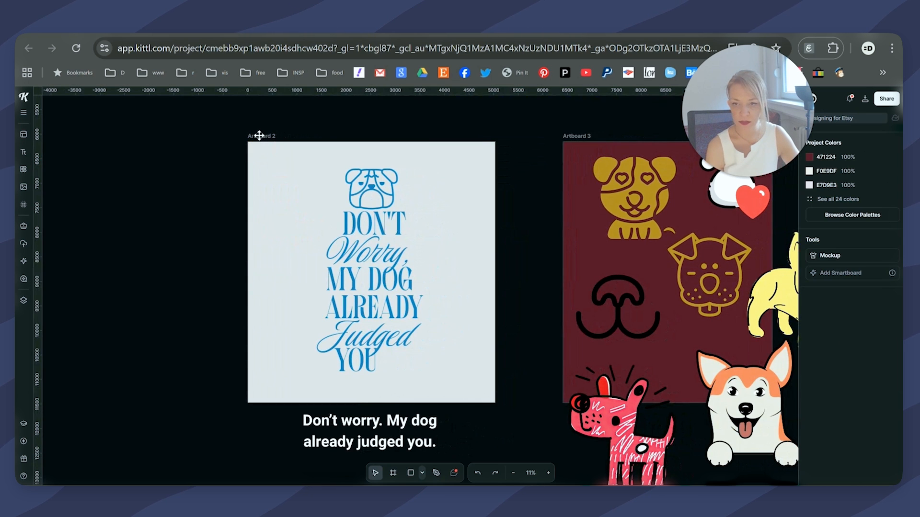
Open a mockup of Artboard 2 and search the mockup library for "t-shirt back".
click(258, 136)
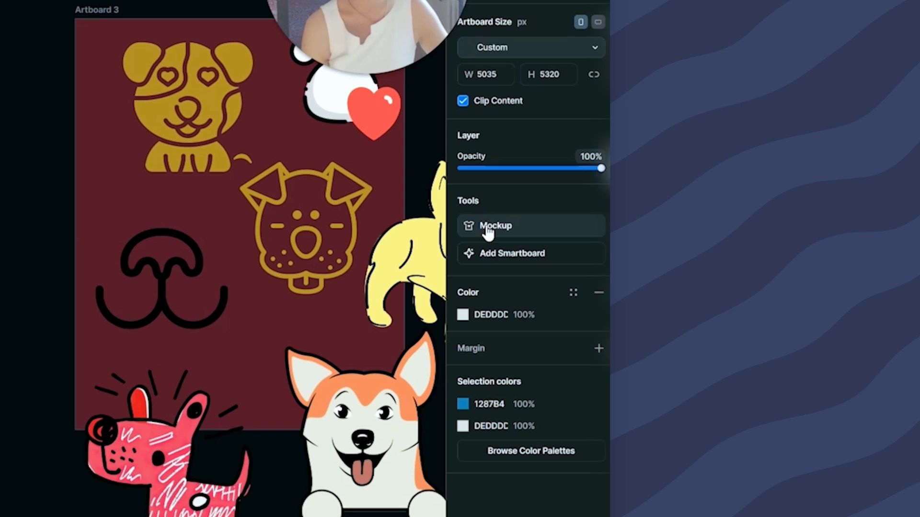
click(487, 229)
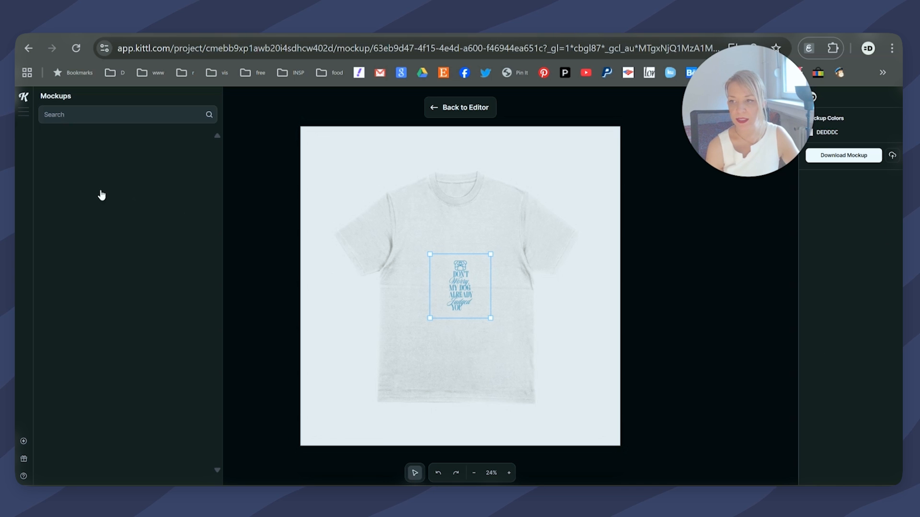
click(94, 111)
text(t-shirt back)
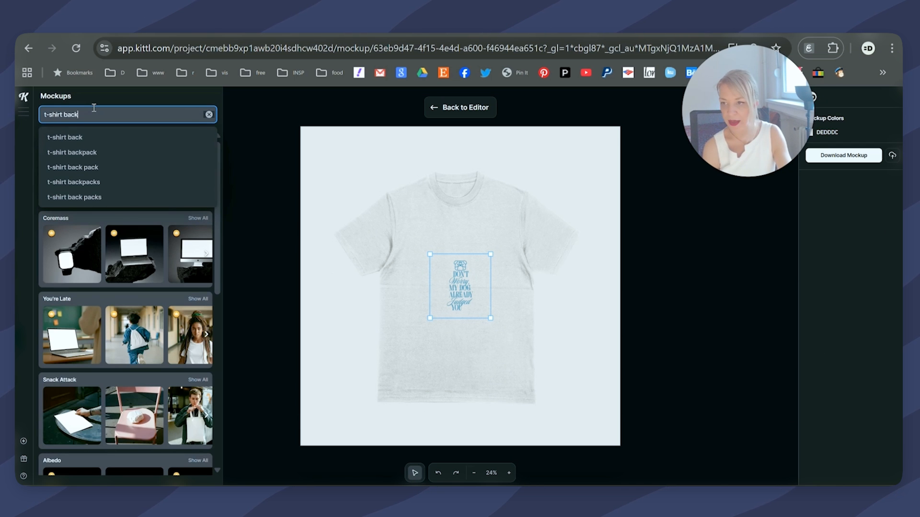
click(93, 138)
Apply the mockup of the person holding a red bottle and move the design down onto the shirt's back.
scroll(73, 274, down, 5)
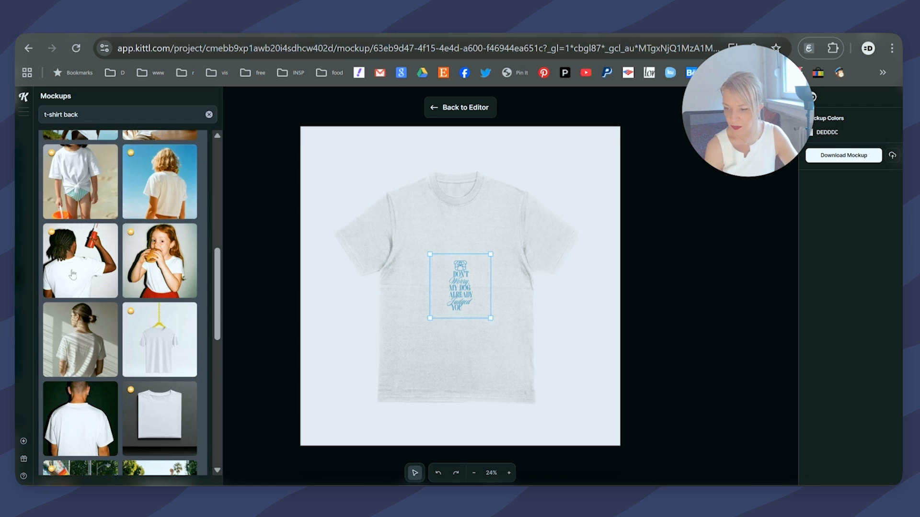
scroll(73, 274, down, 2)
click(72, 275)
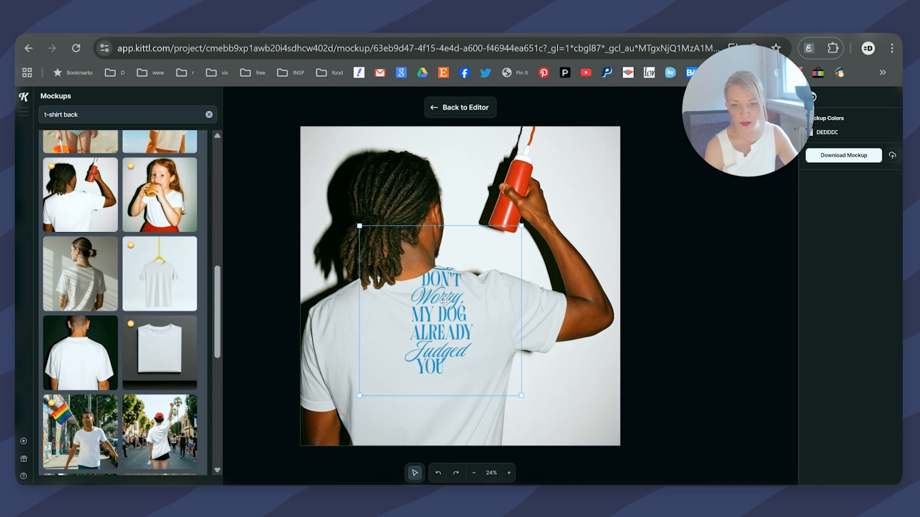
drag(438, 301, 402, 368)
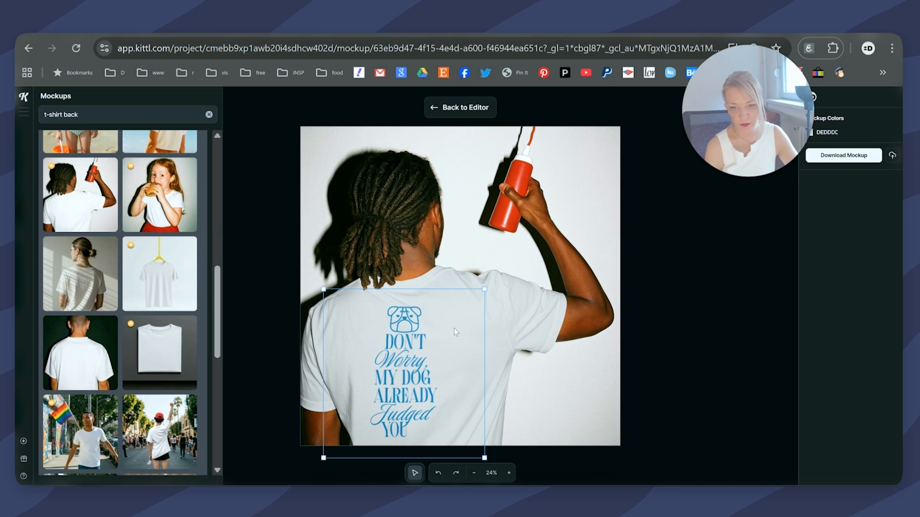
click(810, 133)
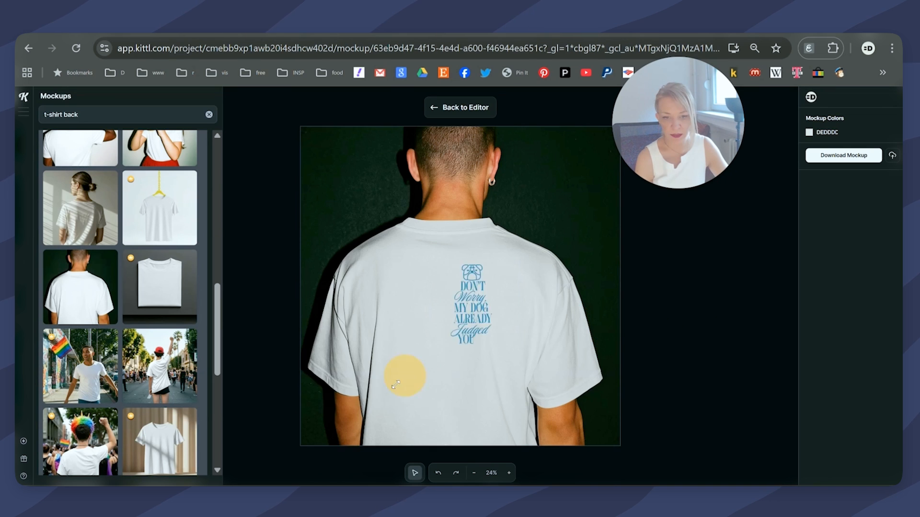
Enlarge the design on the back of the T-shirt worn by the man against the dark background, and return to the editor.
drag(405, 374, 352, 420)
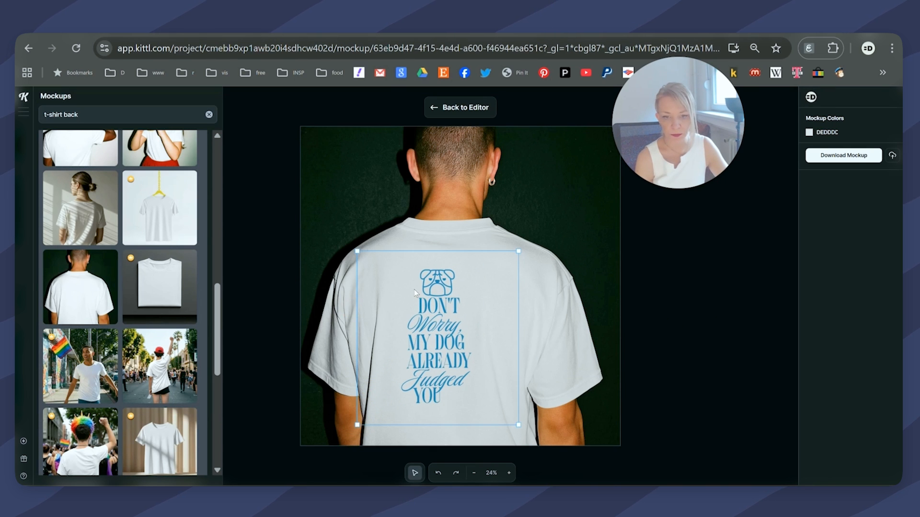
click(473, 113)
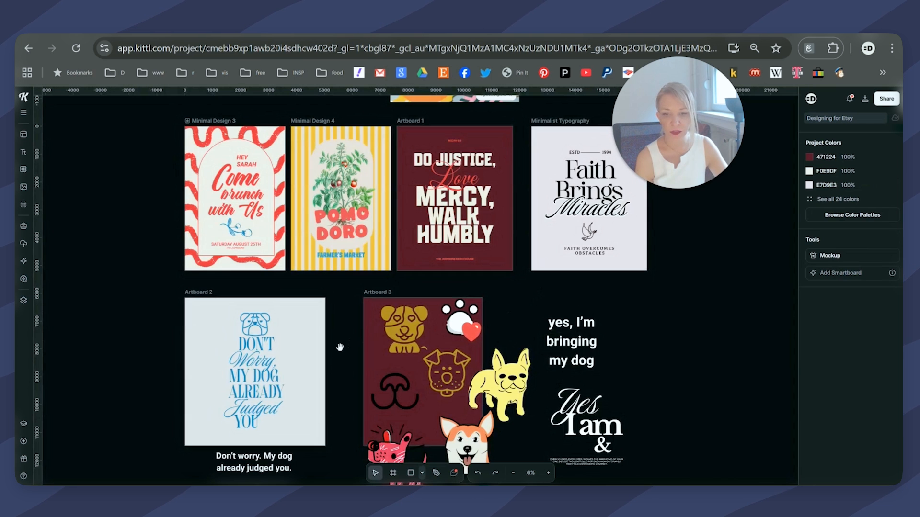
scroll(355, 294, down, 3)
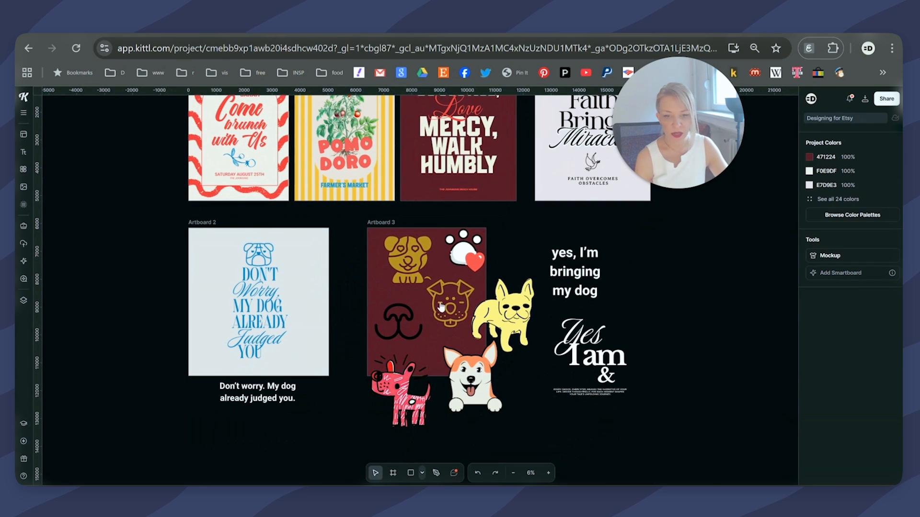
click(442, 307)
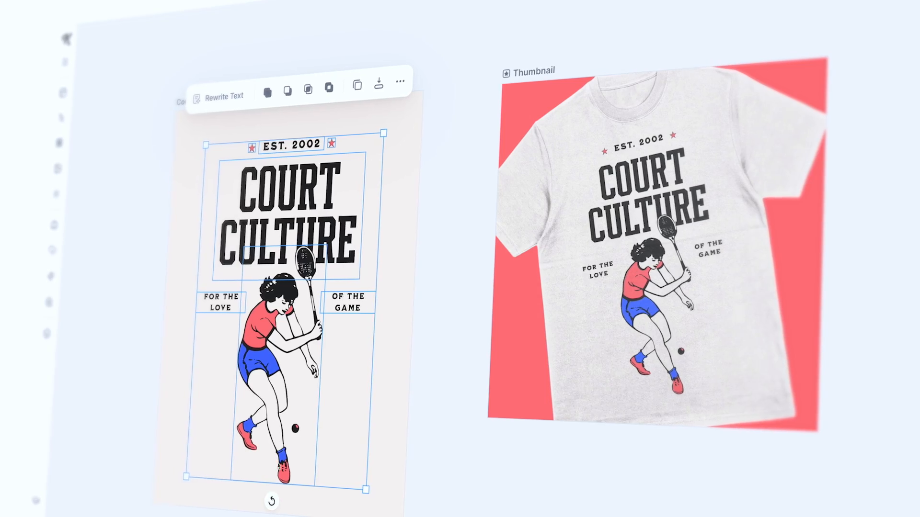
drag(374, 498, 343, 457)
click(282, 309)
key(Escape)
click(266, 304)
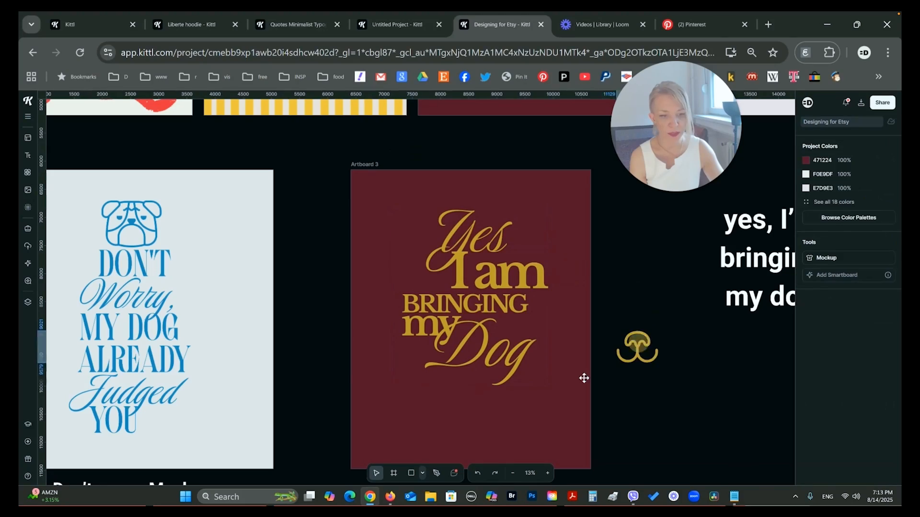
Move the gold dog-snout illustration away from Artboard 3 and enlarge the "Yes I am bringing my Dog" text block within the artboard.
drag(637, 346, 769, 338)
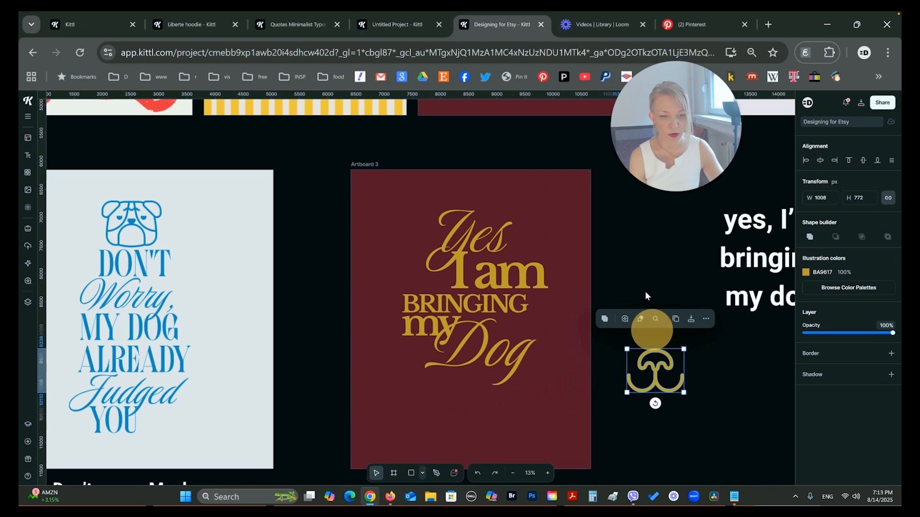
click(551, 170)
drag(555, 183, 404, 387)
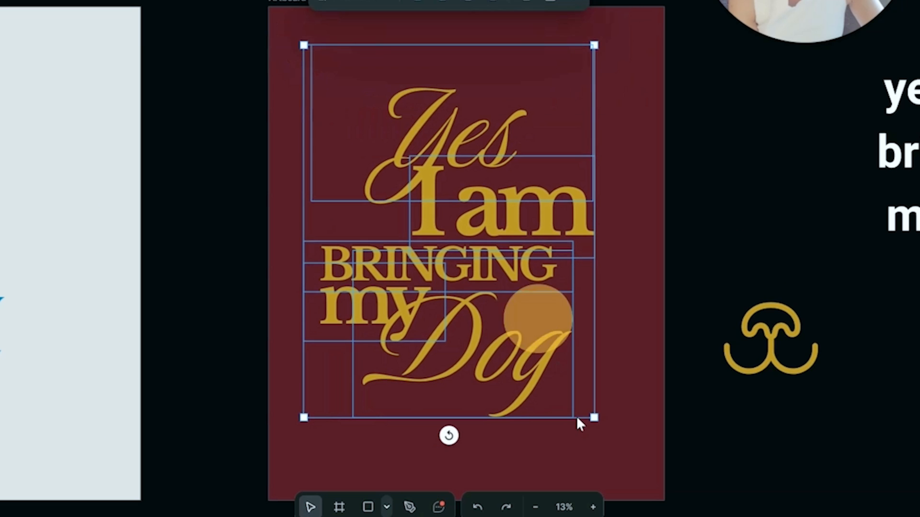
drag(595, 420, 608, 435)
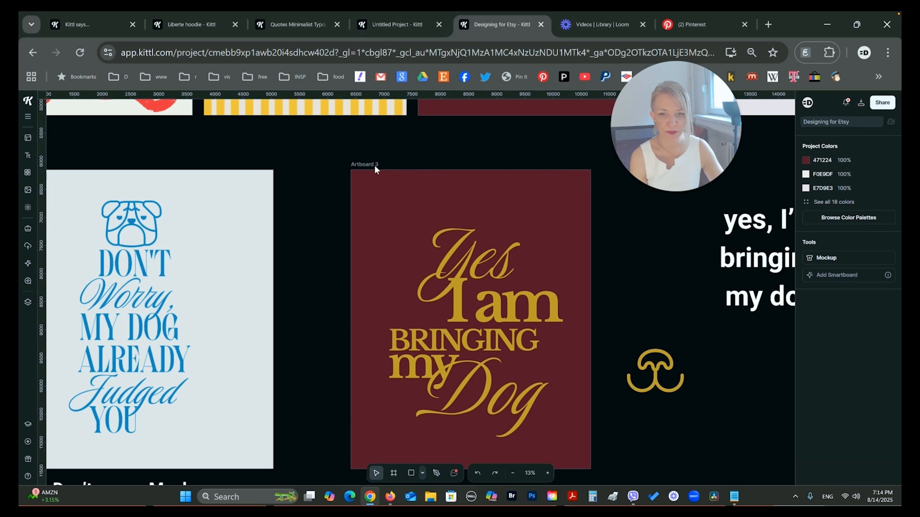
Open a mockup of Artboard 3 and search the mockup library for "t-shirt".
click(375, 169)
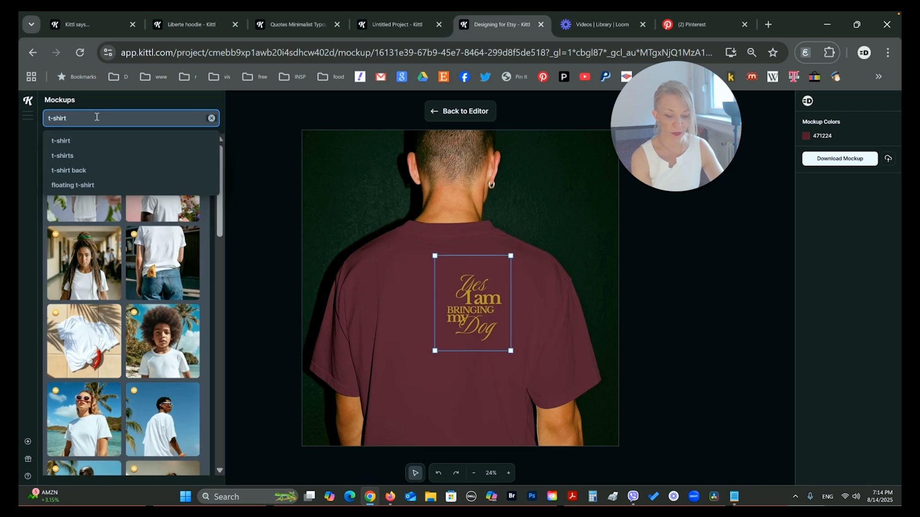
key(Return)
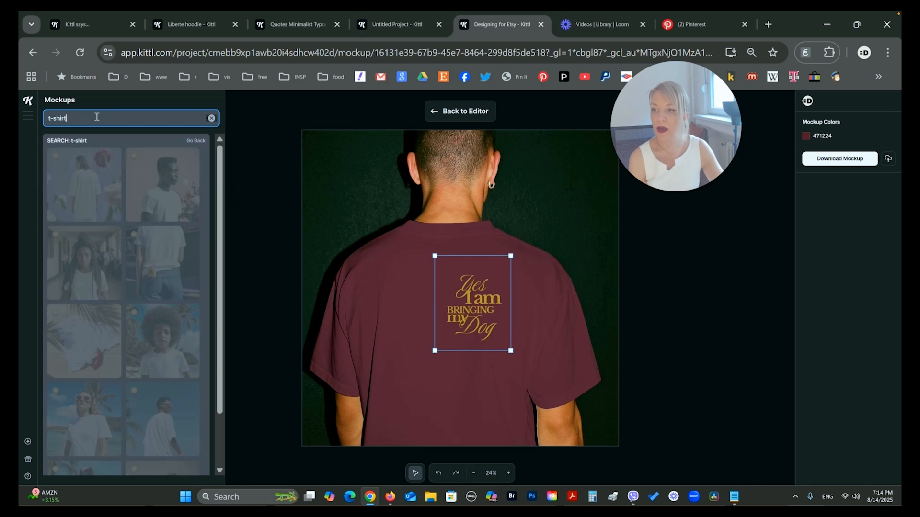
scroll(106, 177, down, 2)
scroll(107, 177, down, 10)
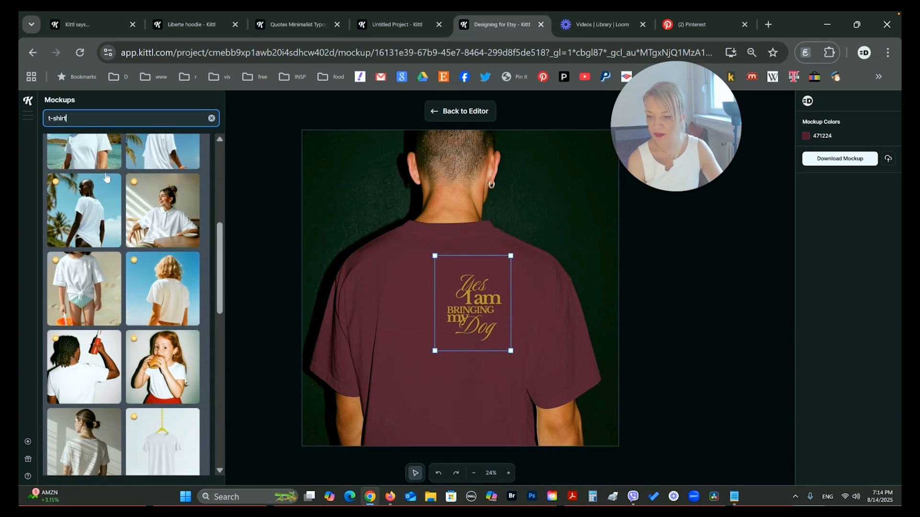
scroll(107, 177, down, 10)
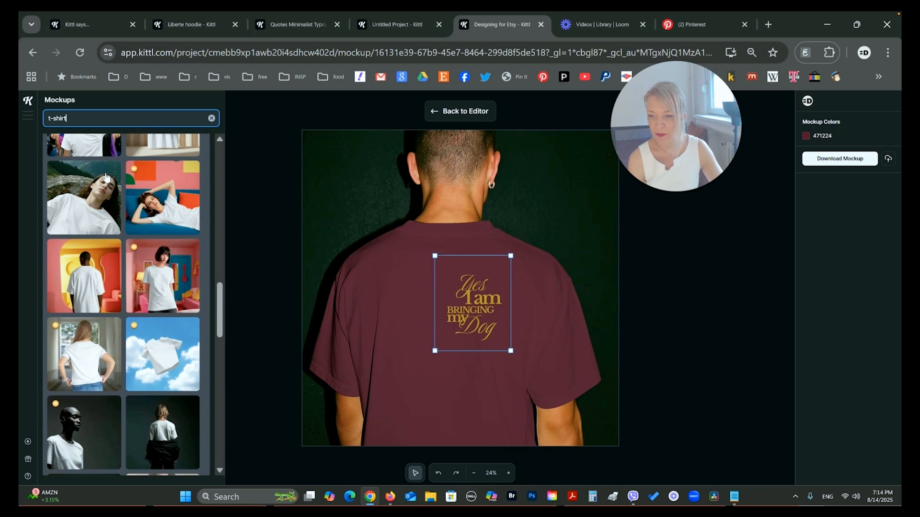
Try the mockup of the woman in the pink room, and apply the one of the woman in sunglasses against the gray wall.
click(161, 283)
scroll(94, 263, down, 8)
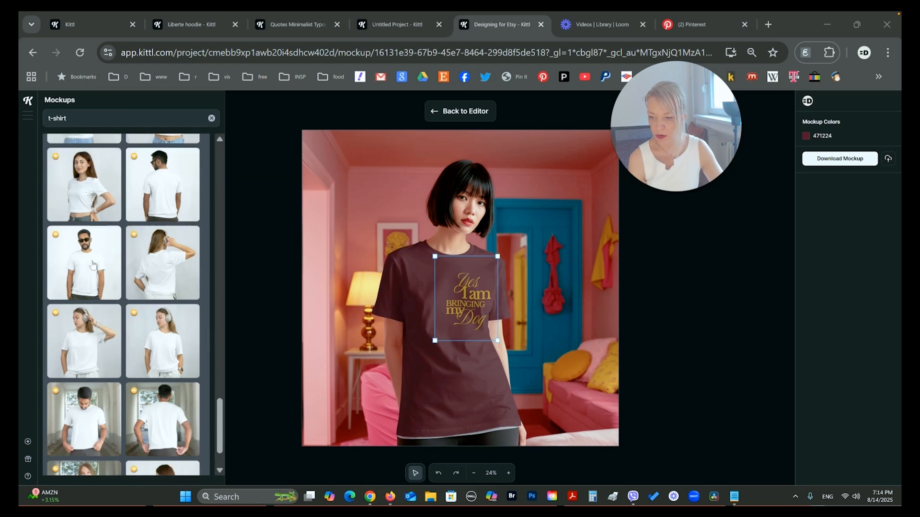
scroll(93, 264, down, 1)
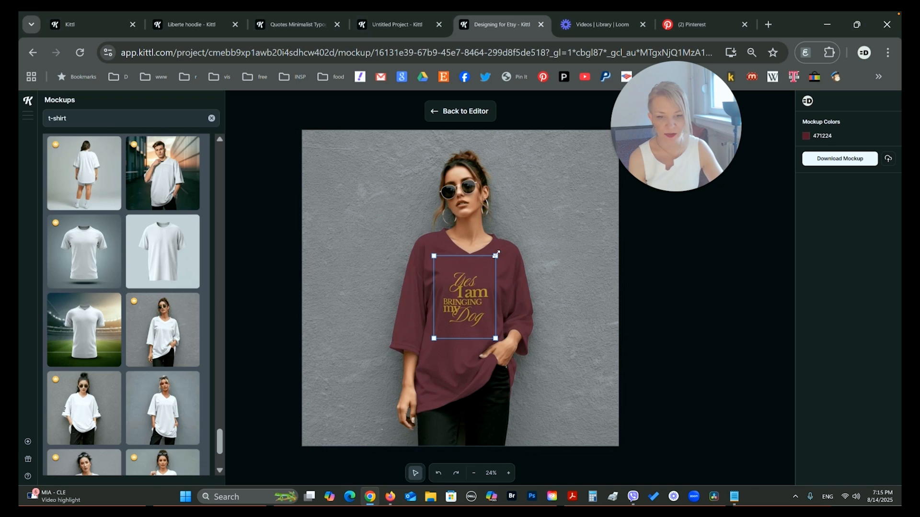
Enlarge the design on the front of the burgundy shirt and position it centered on the chest below the V-neck.
drag(497, 255, 521, 229)
drag(458, 285, 460, 290)
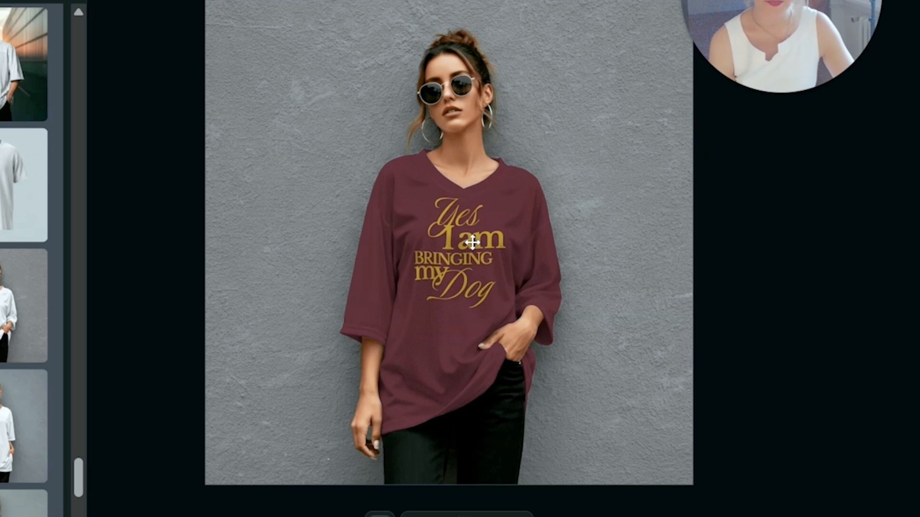
click(473, 281)
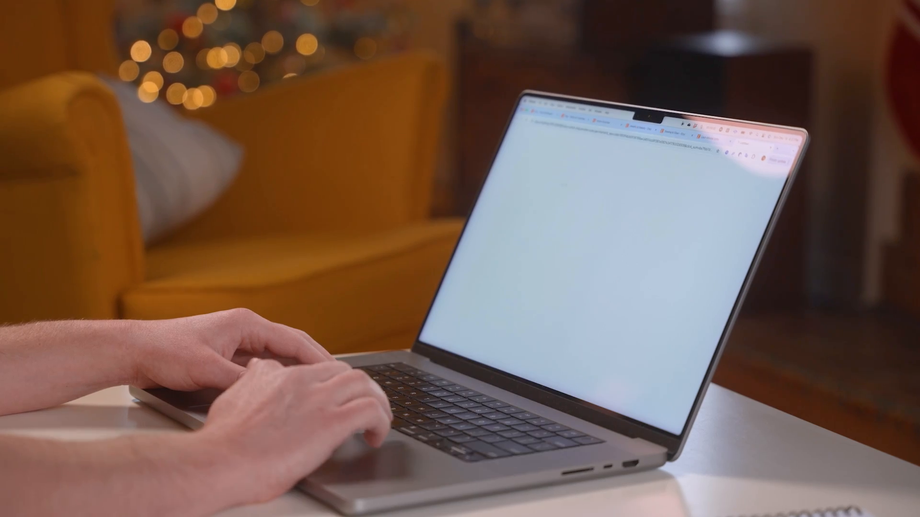
click(609, 275)
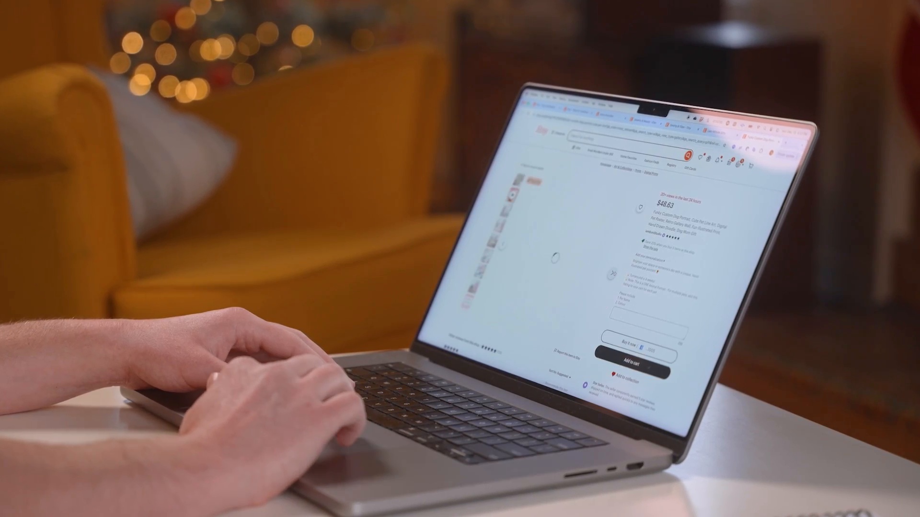
click(613, 274)
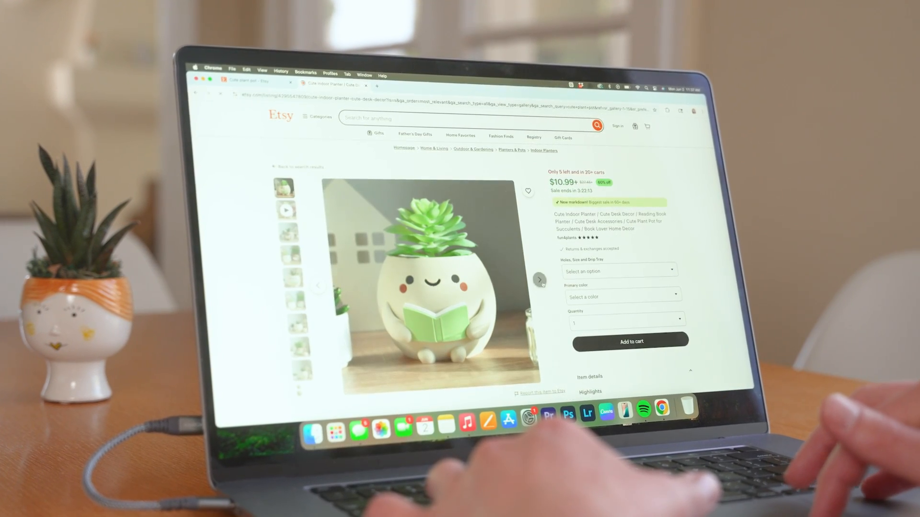
click(537, 279)
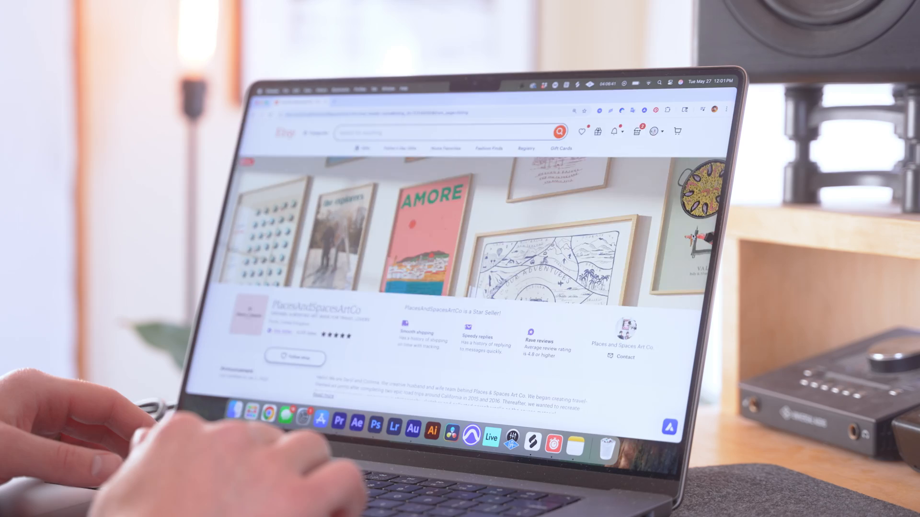
scroll(697, 236, down, 10)
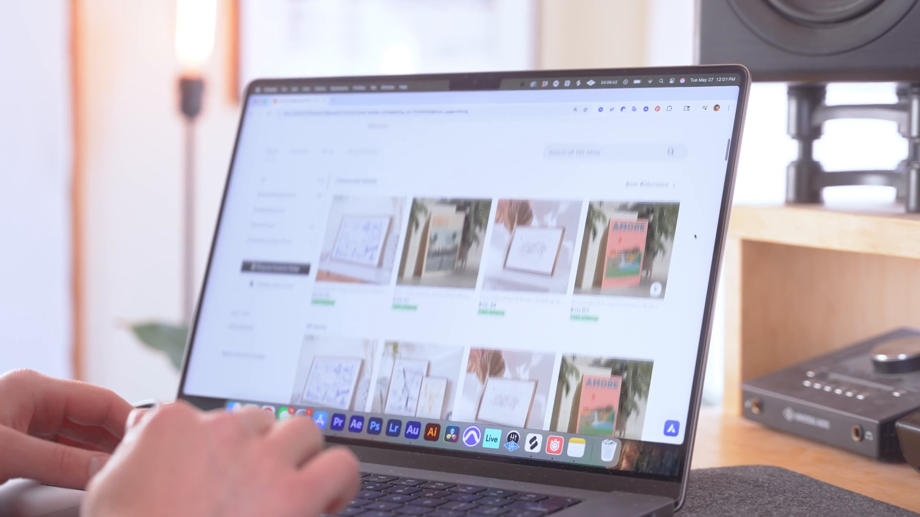
scroll(696, 237, down, 5)
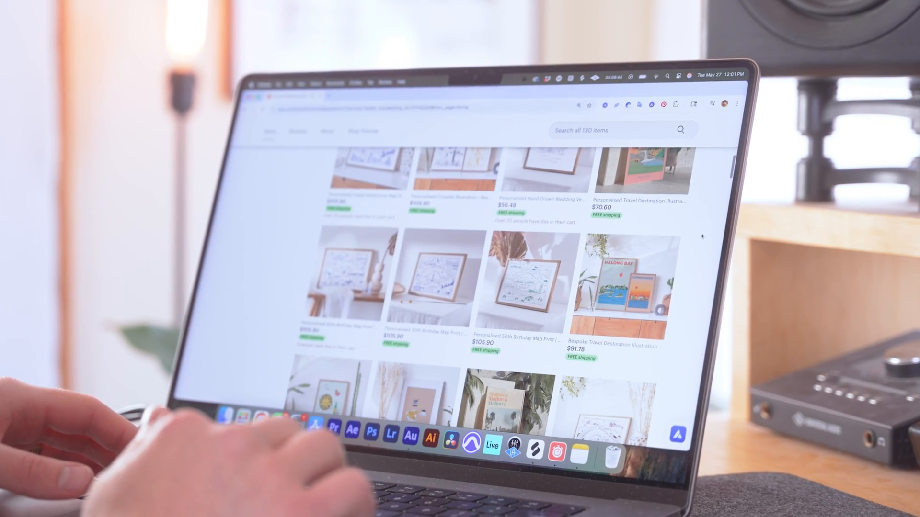
scroll(704, 236, down, 5)
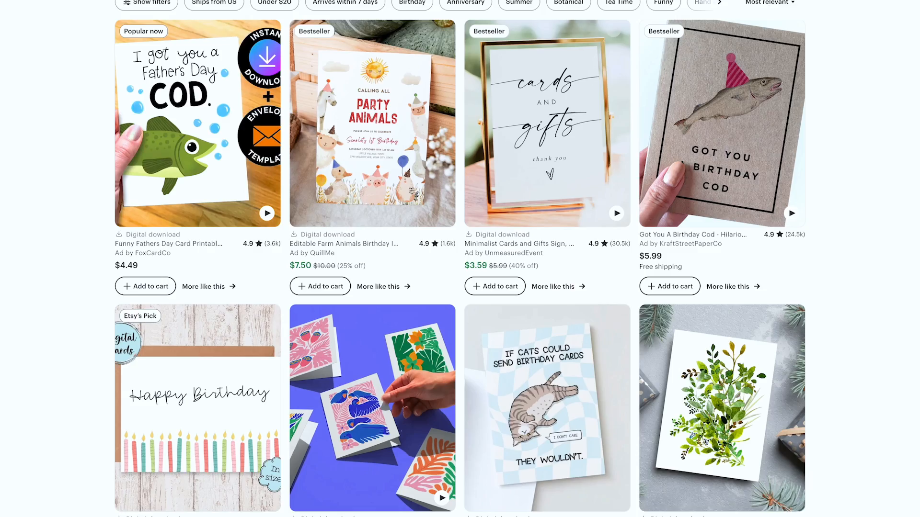
scroll(460, 259, down, 7)
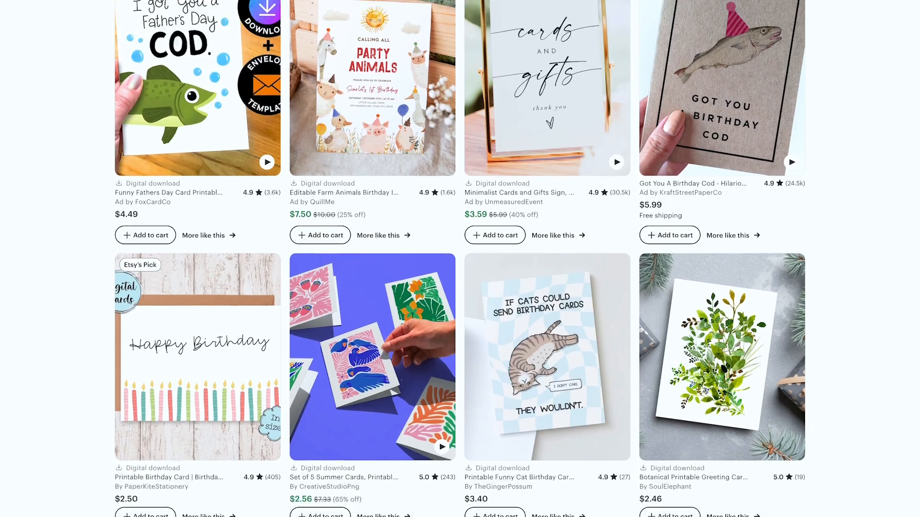
scroll(460, 259, down, 6)
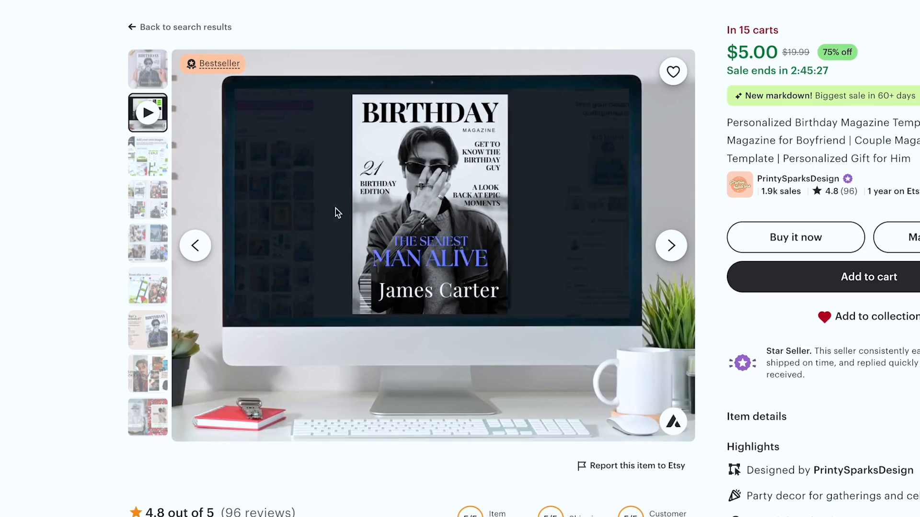
View the front-and-back product photos of the black and navy shirts in Etsy's Personalized Lil Bro Club Shirt listing.
click(134, 166)
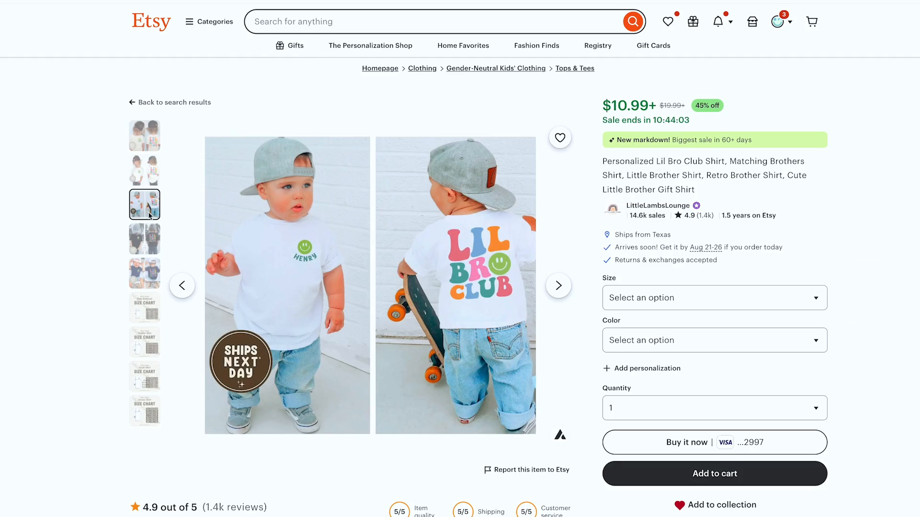
click(146, 236)
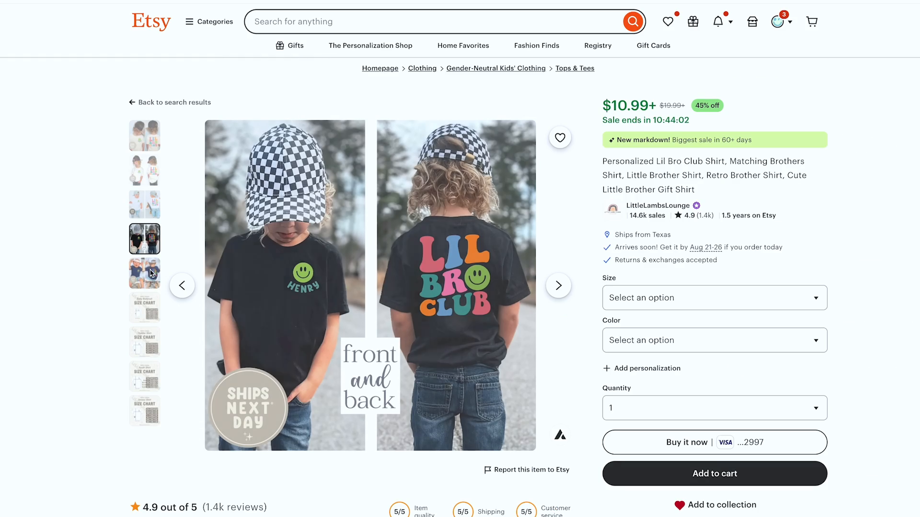
click(150, 272)
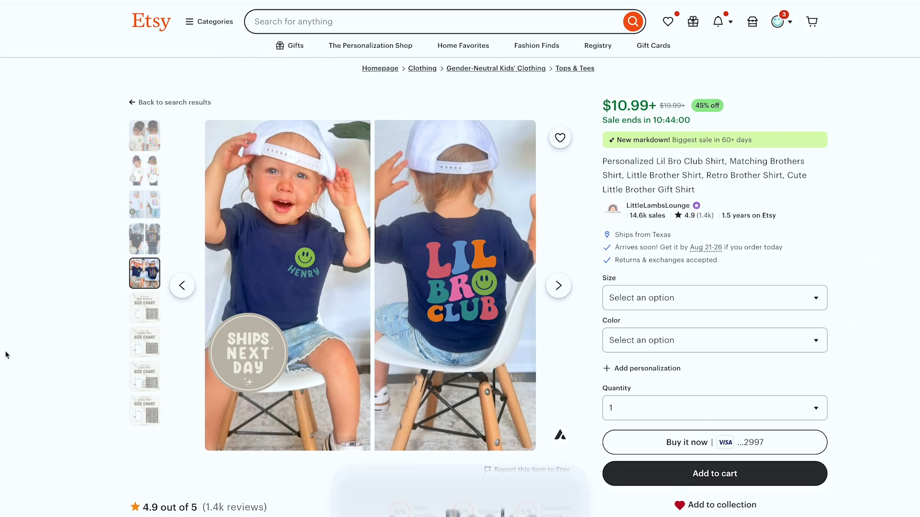